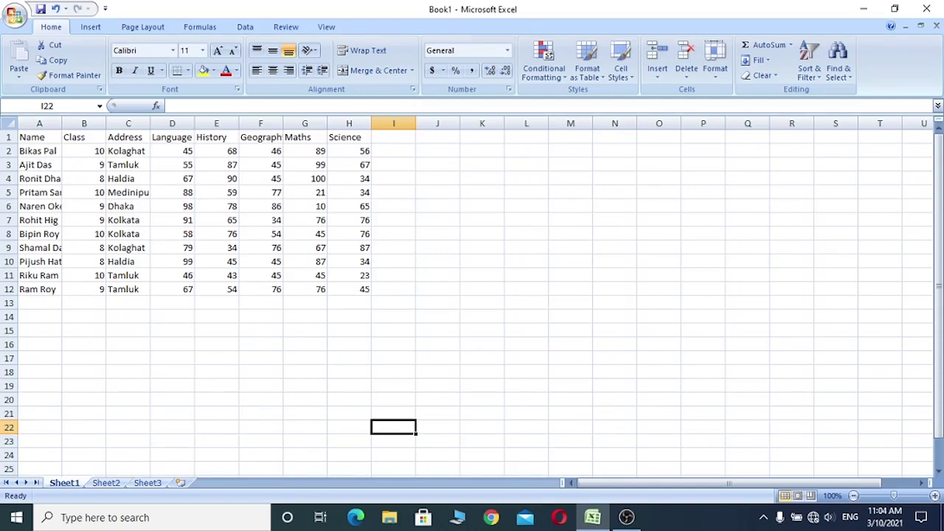
# - Select the student marks range A1:H12, from the Name header to the last Science mark
pyautogui.click(82, 139)
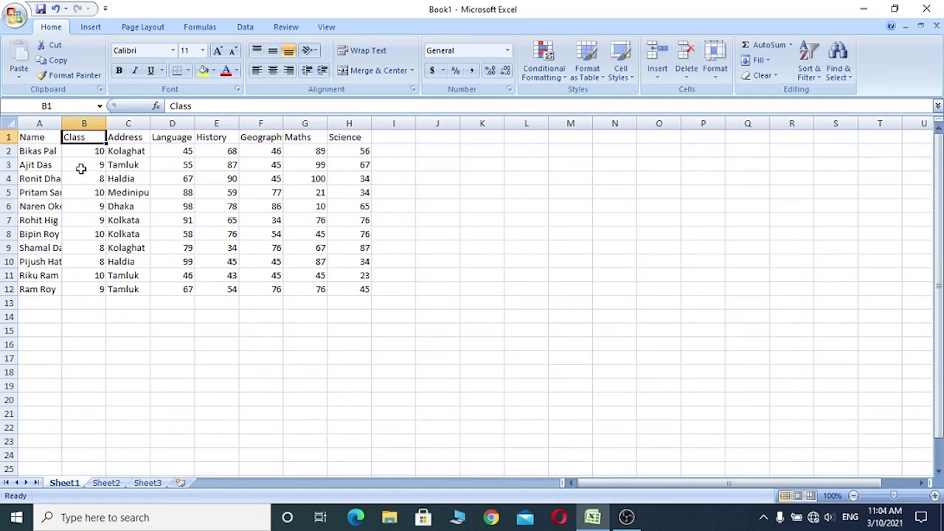
pyautogui.click(82, 167)
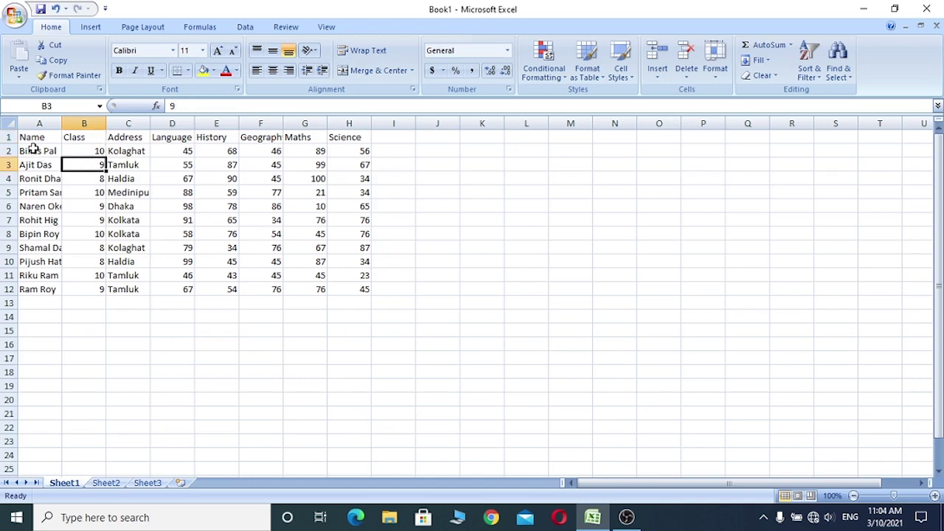
pyautogui.moveTo(32, 137); pyautogui.dragTo(352, 295)
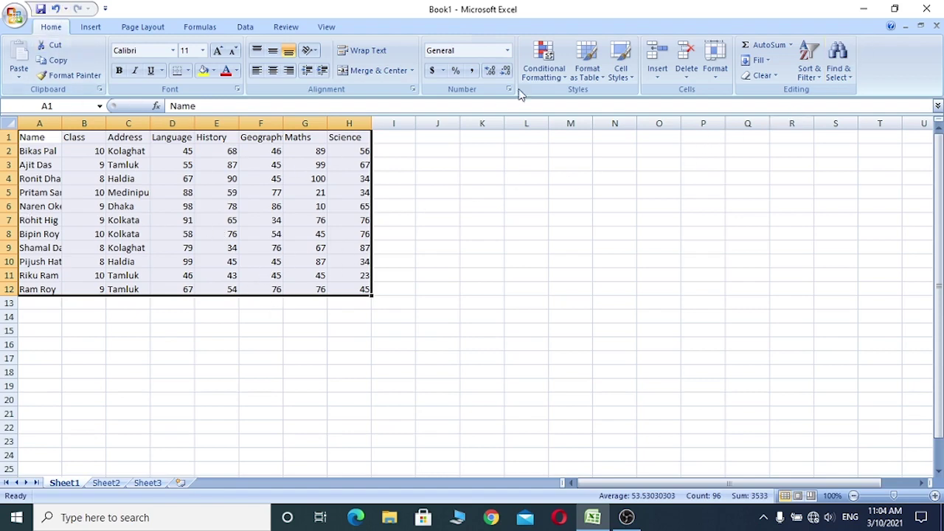
# - Turn on AutoFilter and filter the Class column to Class 8 only, excluding 9 and 10
pyautogui.click(813, 83)
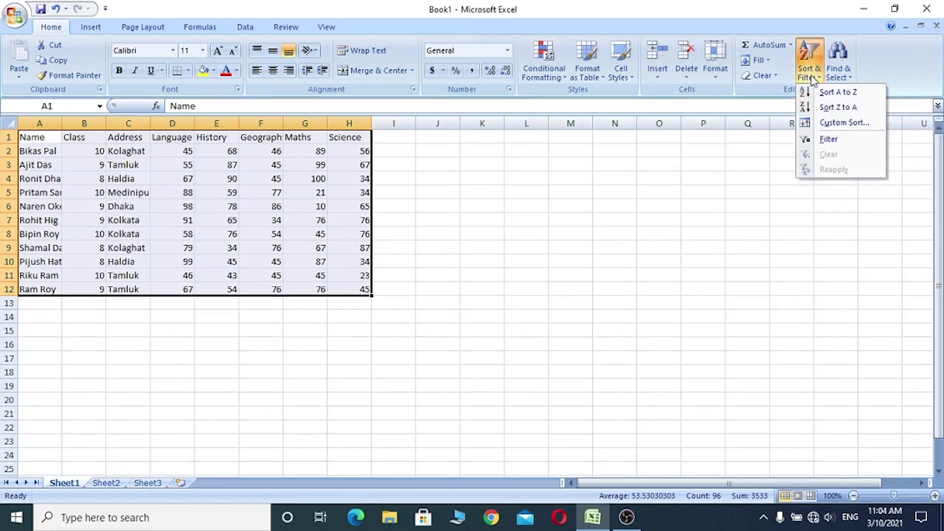
pyautogui.click(822, 144)
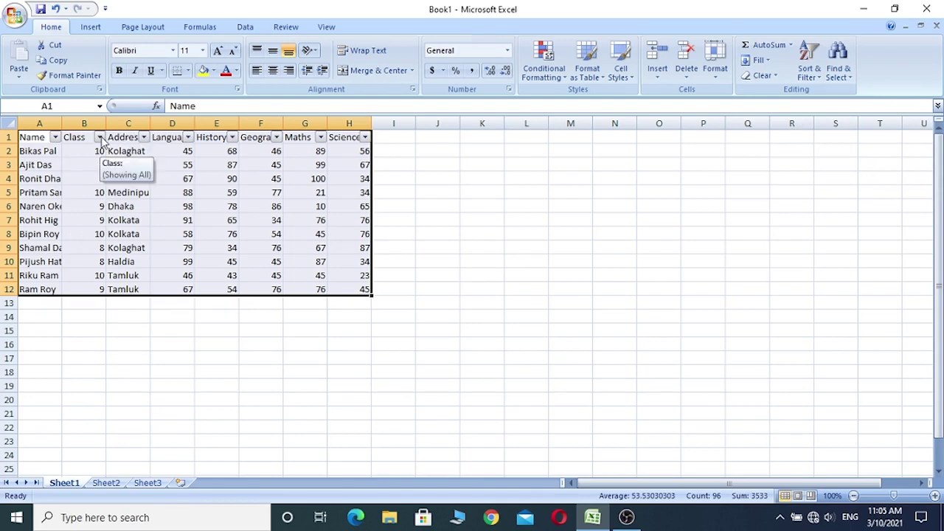
pyautogui.click(99, 138)
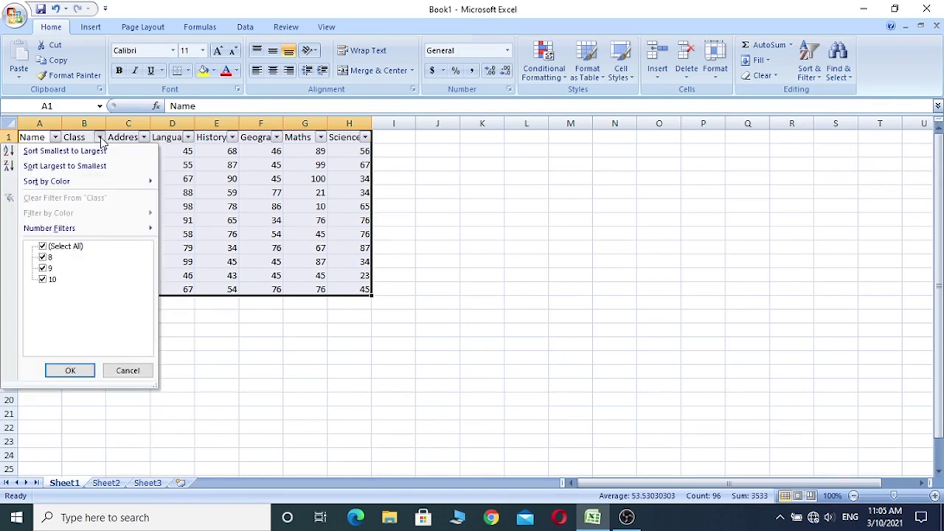
pyautogui.click(42, 269)
pyautogui.click(42, 279)
pyautogui.click(74, 370)
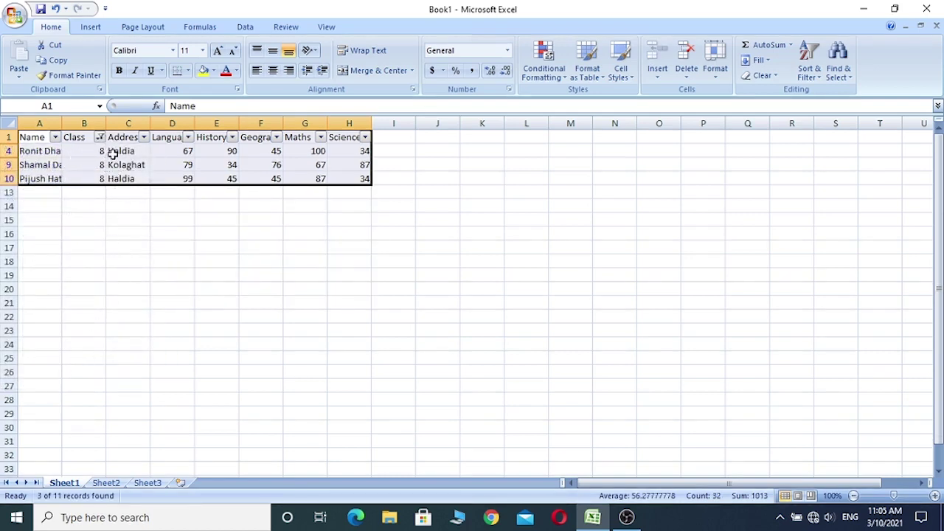
# - Widen column A for full names and switch the Class filter to show only Class 9
pyautogui.moveTo(62, 123); pyautogui.dragTo(118, 129)
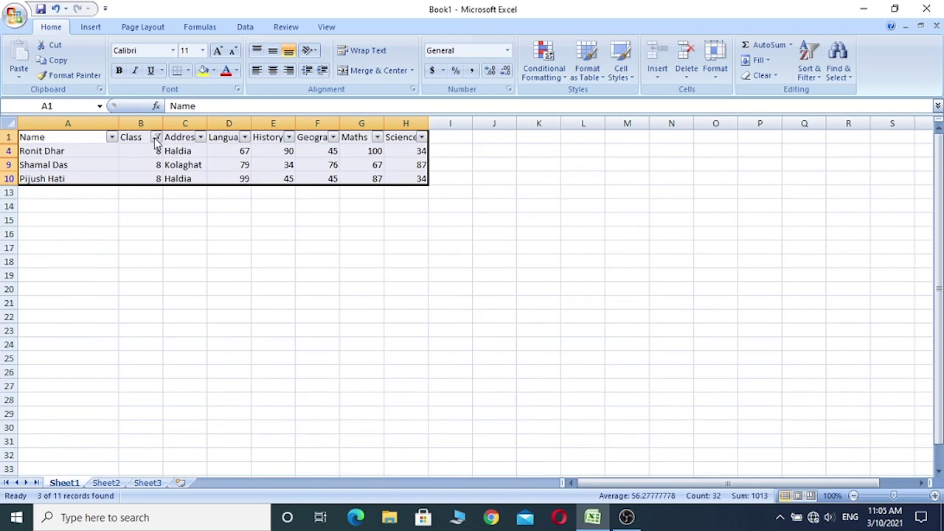
pyautogui.click(157, 138)
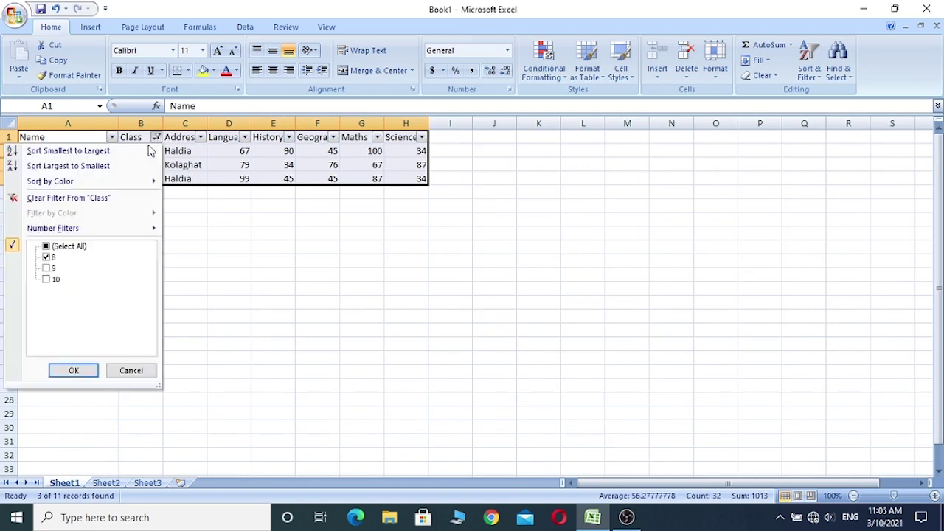
pyautogui.click(46, 269)
pyautogui.click(46, 257)
pyautogui.click(68, 369)
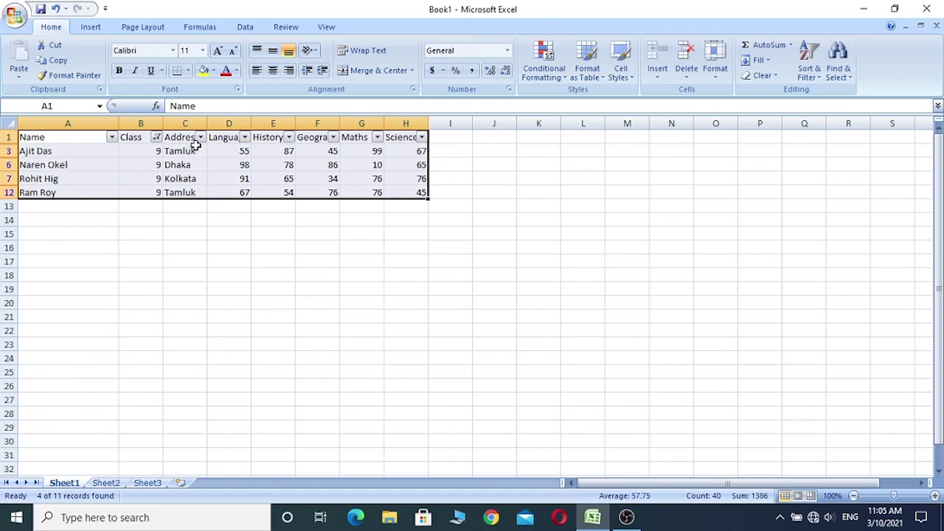
pyautogui.click(157, 138)
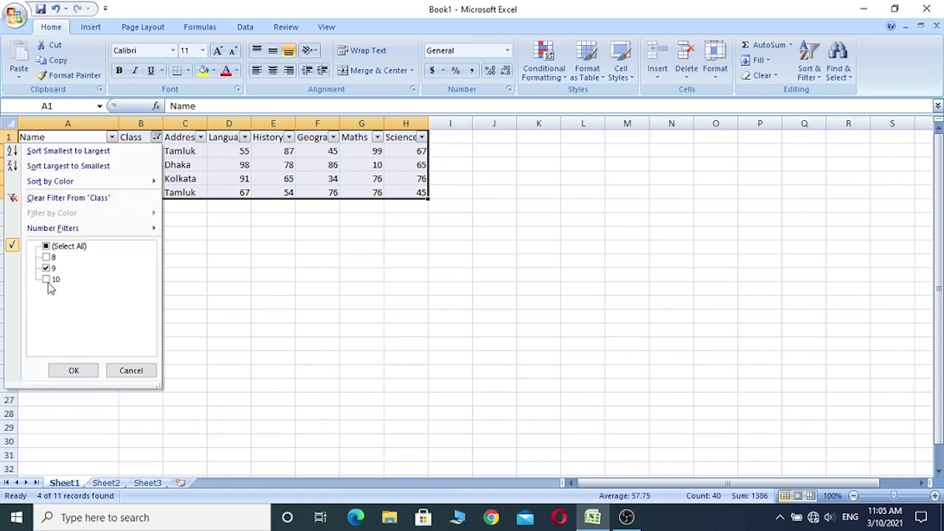
pyautogui.click(131, 371)
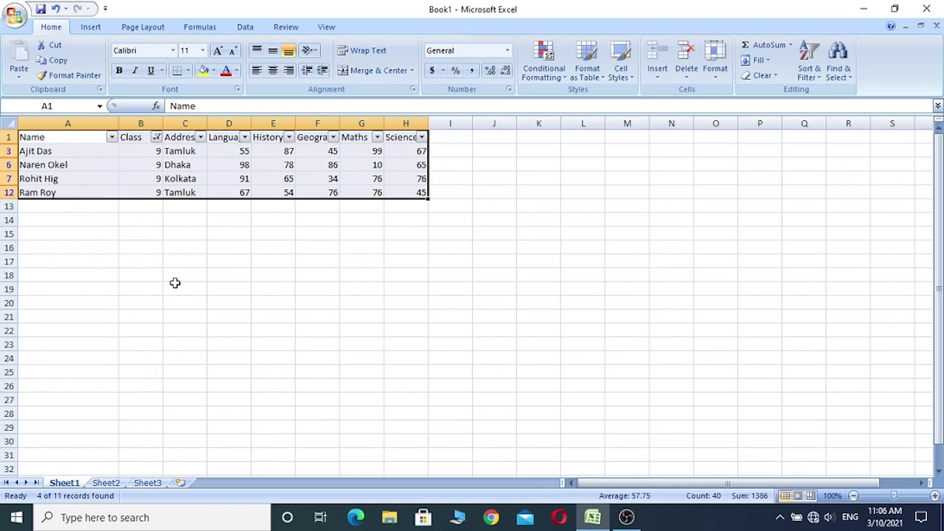
# - Tick (Select All) in the Class filter so all 11 students show again
pyautogui.click(814, 79)
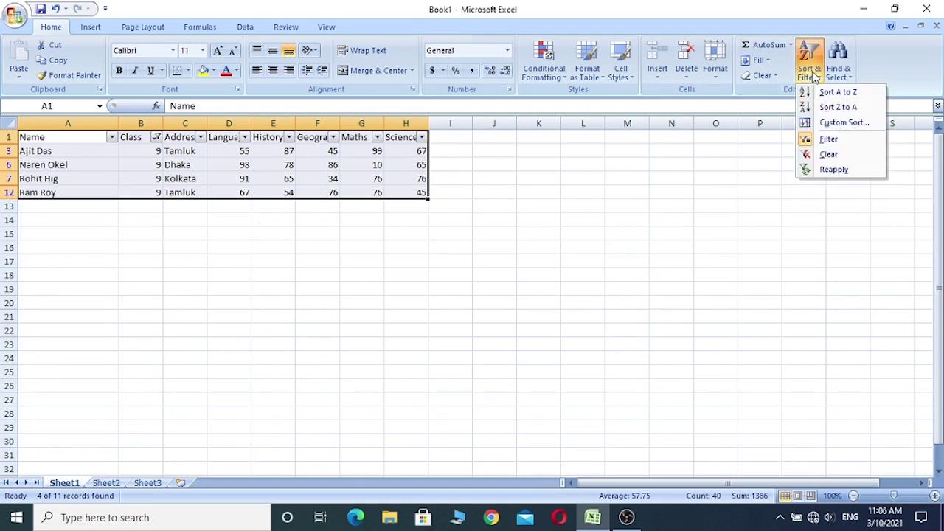
pyautogui.click(177, 257)
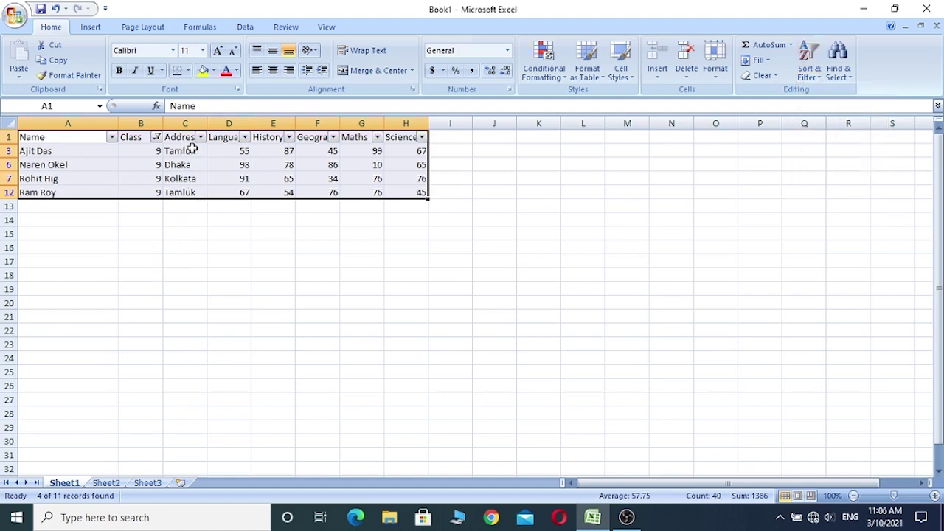
pyautogui.click(157, 137)
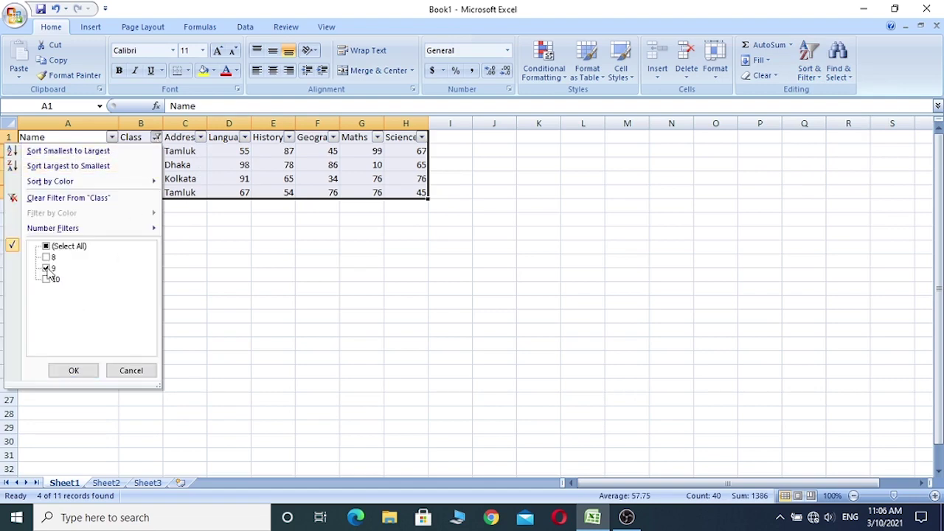
pyautogui.click(45, 246)
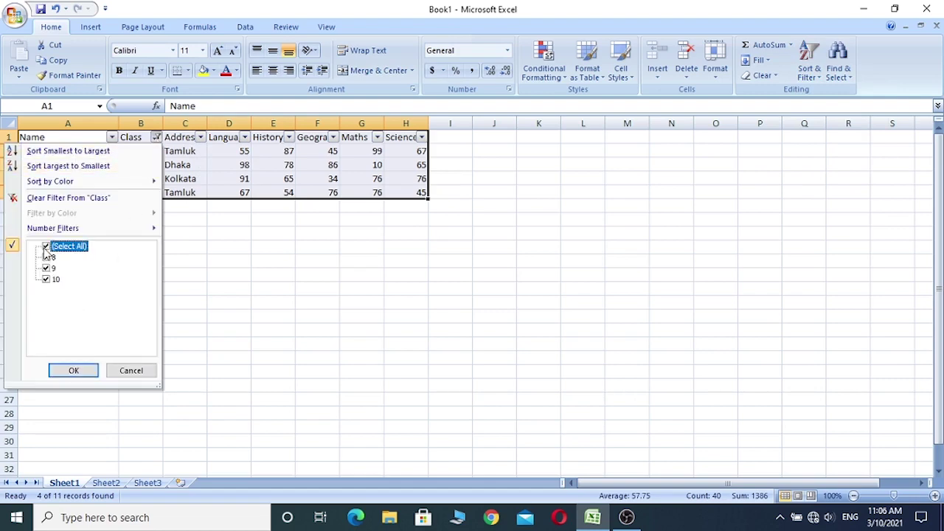
pyautogui.click(74, 371)
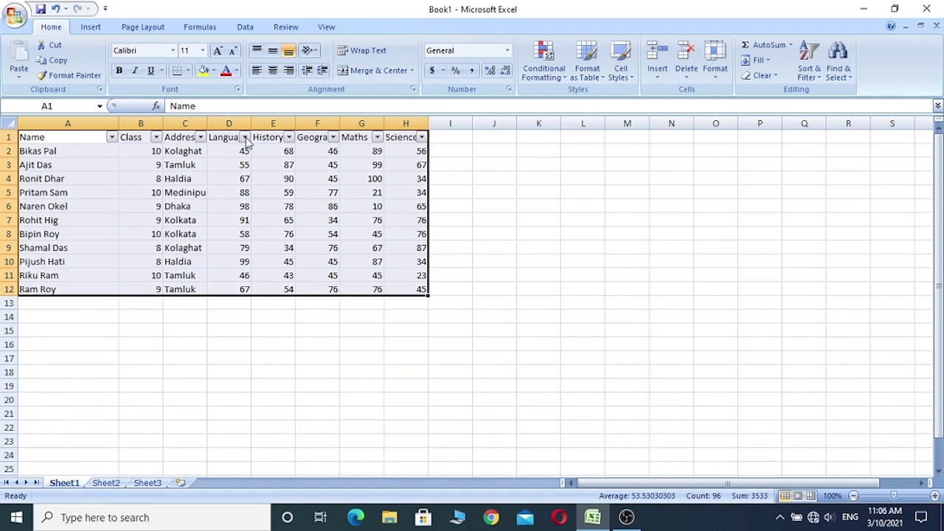
# - Filter Address to Tamluk only, excluding Dhaka, Haldia, Kolaghat, Kolkata and Medinipur
pyautogui.click(200, 137)
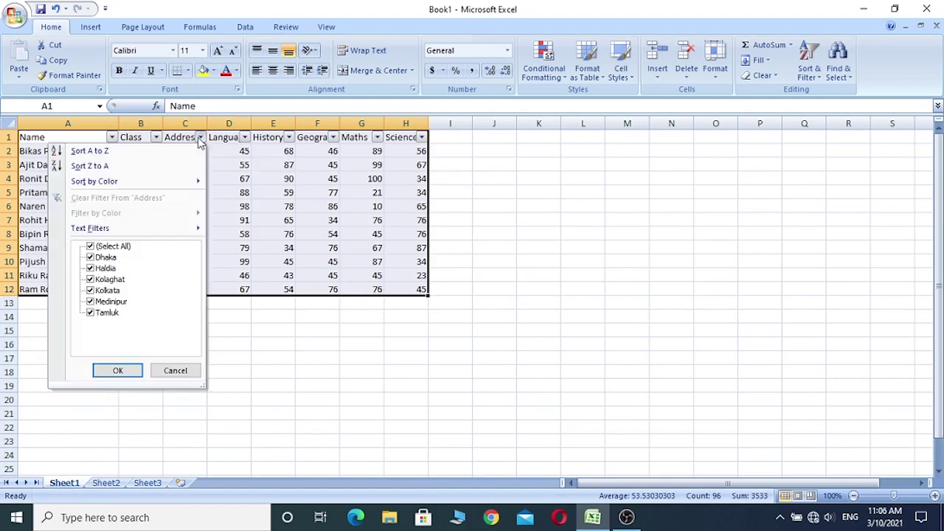
pyautogui.click(89, 259)
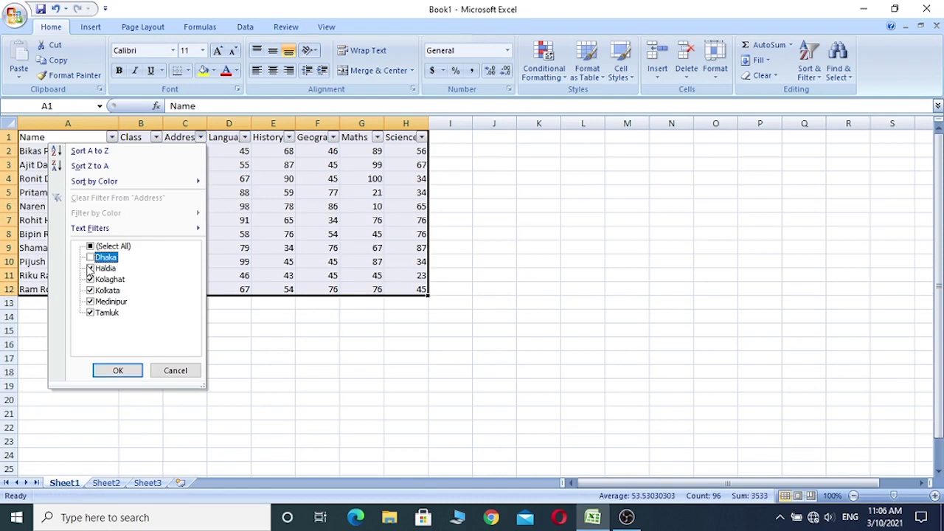
pyautogui.click(90, 269)
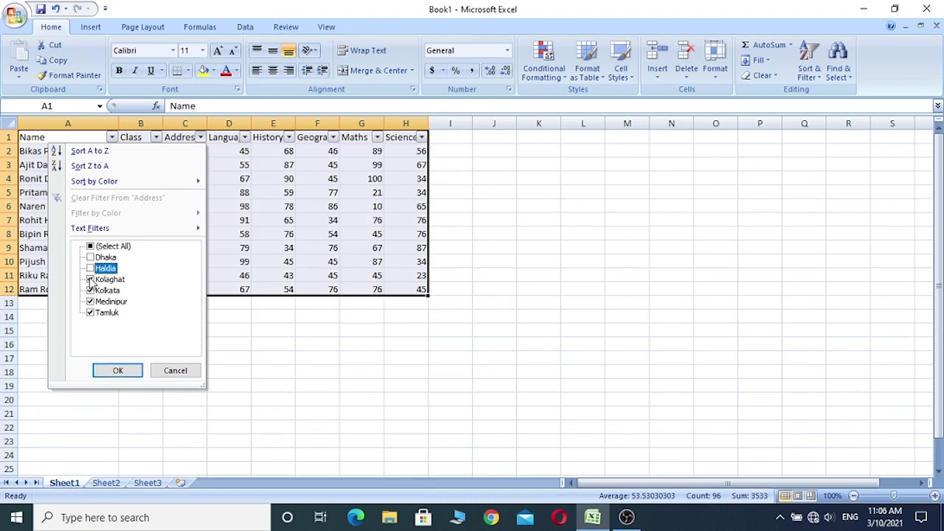
pyautogui.click(90, 279)
pyautogui.click(90, 291)
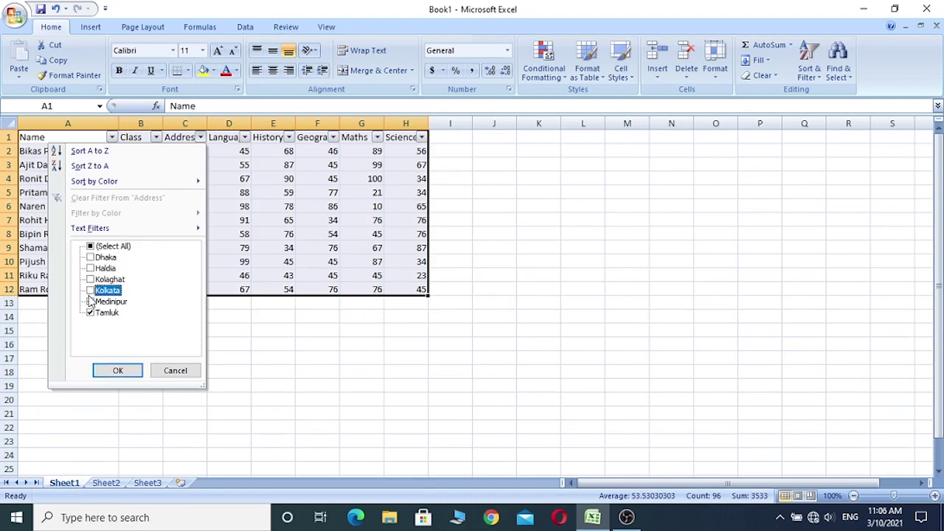
pyautogui.click(90, 301)
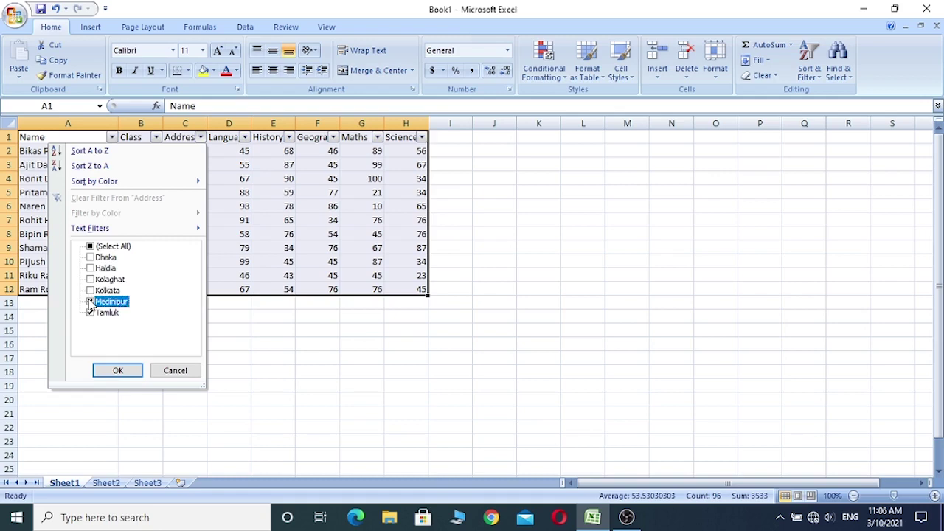
pyautogui.click(119, 371)
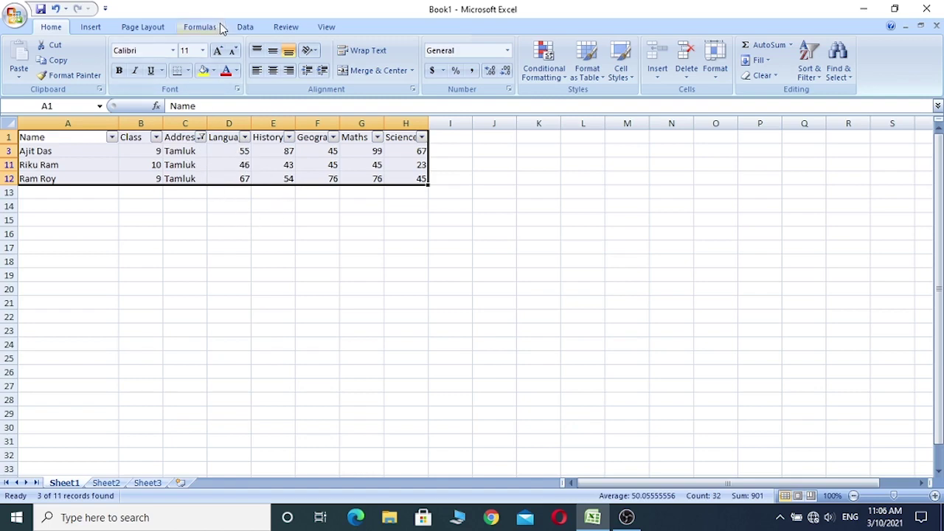
# - Turn off AutoFilter from the Data tab, then return to Home and select cell I1
pyautogui.click(245, 27)
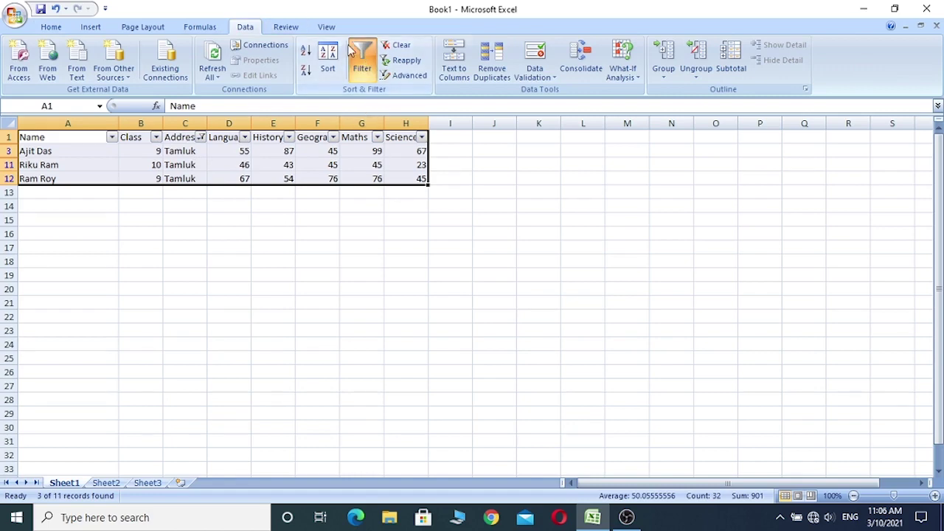
pyautogui.click(363, 65)
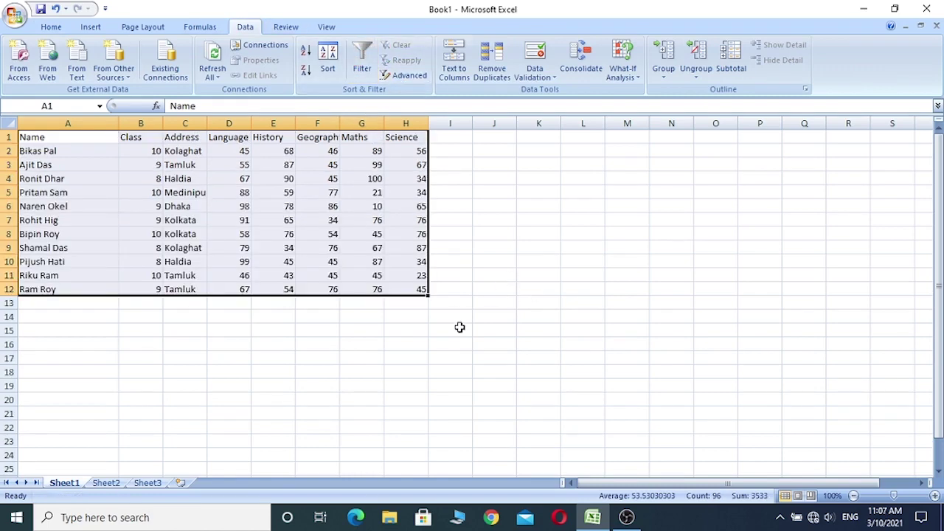
pyautogui.click(373, 345)
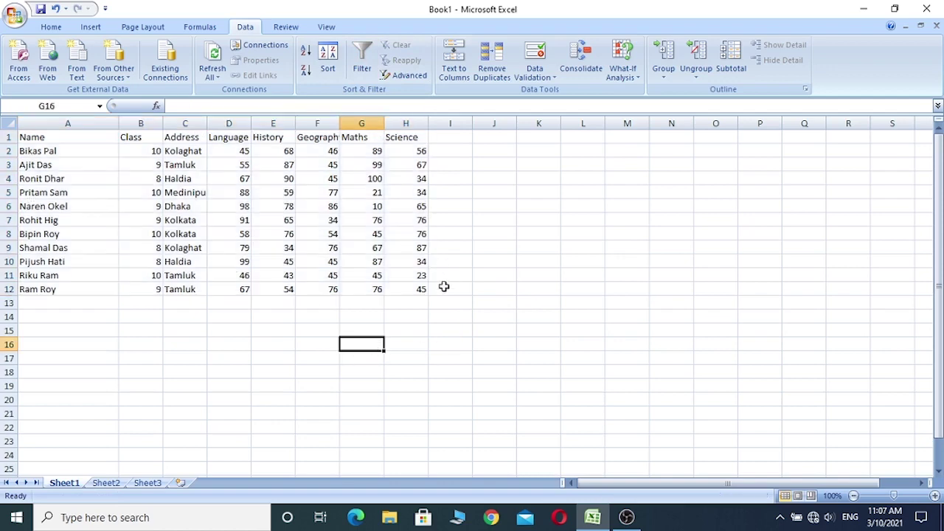
pyautogui.click(52, 27)
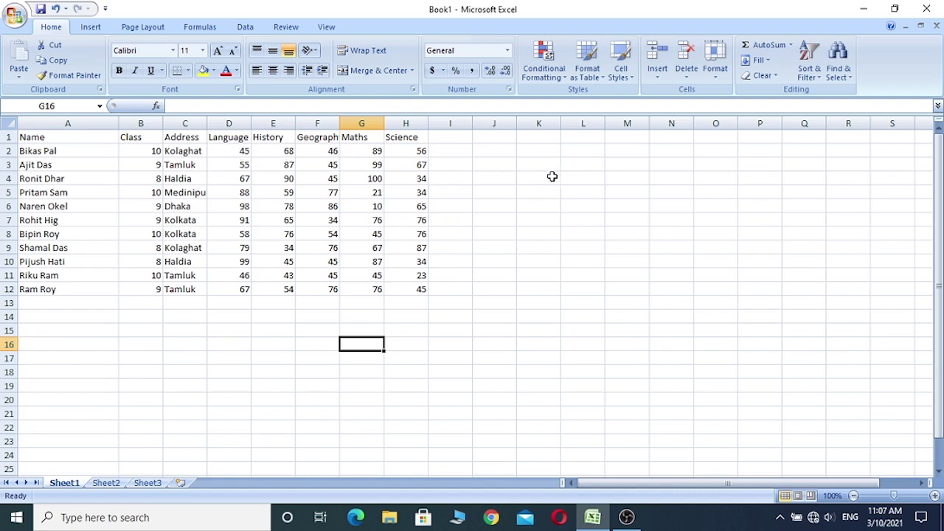
pyautogui.click(448, 139)
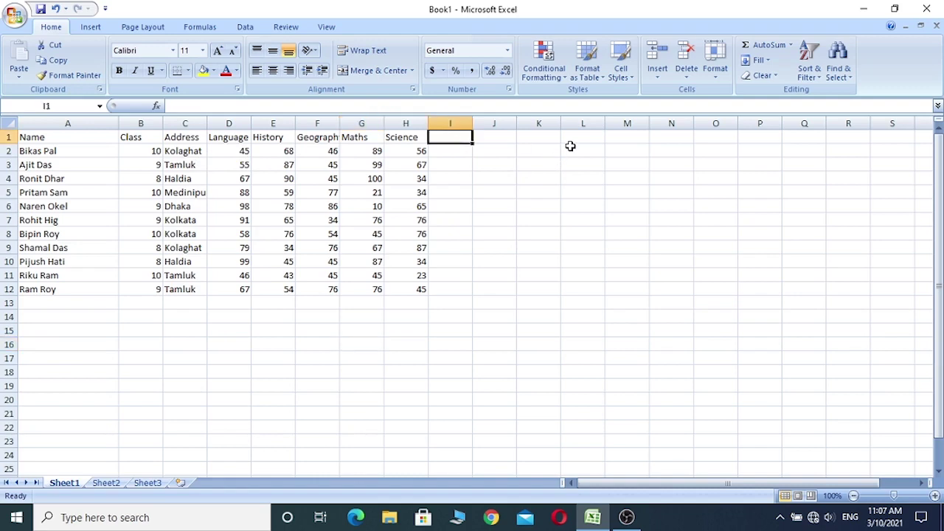
# - Enter the header 'Total' in cell I1 and move to I2
pyautogui.write('To')
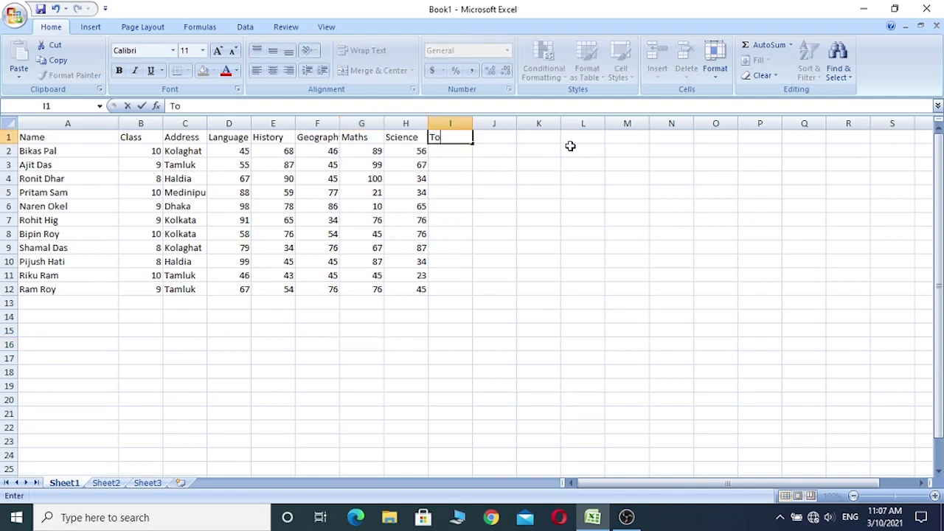
pyautogui.write('tal')
pyautogui.click(461, 158)
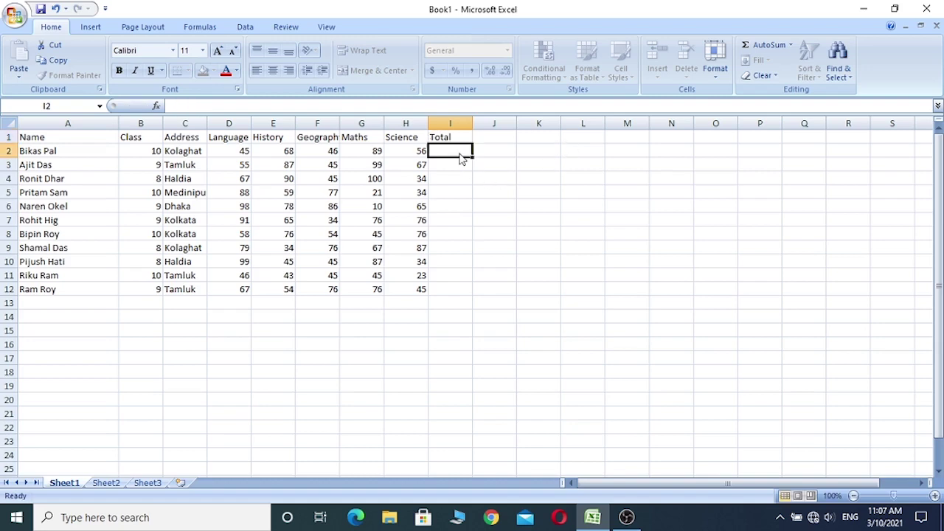
pyautogui.click(421, 152)
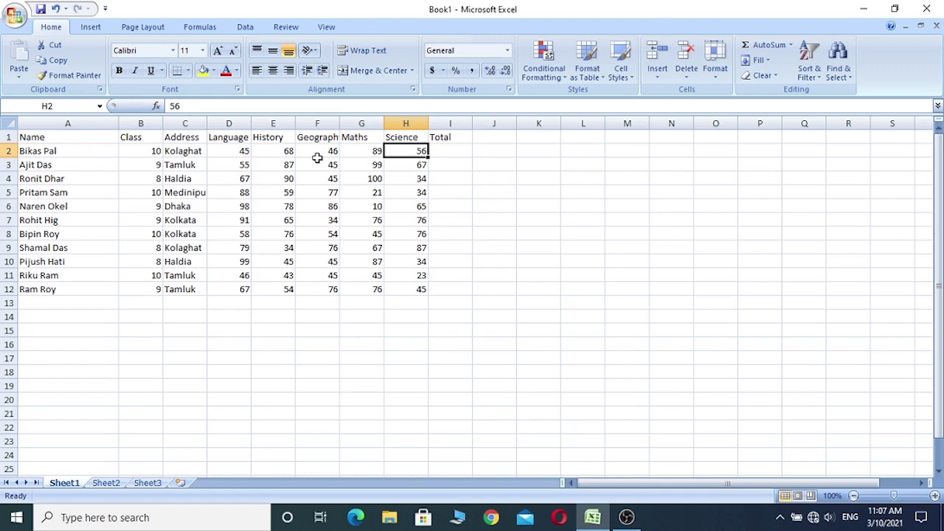
pyautogui.click(451, 152)
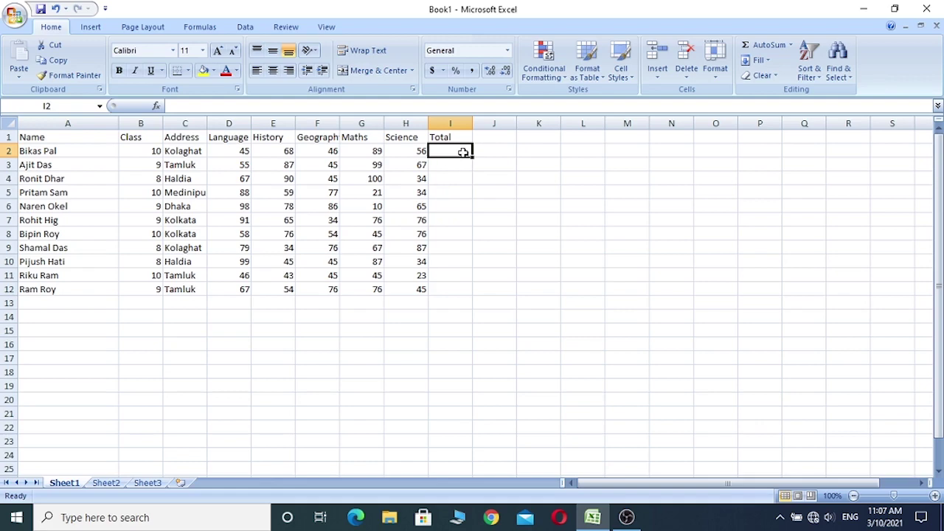
# - AutoSum the marks in I2 and fill the SUM formula down to I12
pyautogui.click(767, 51)
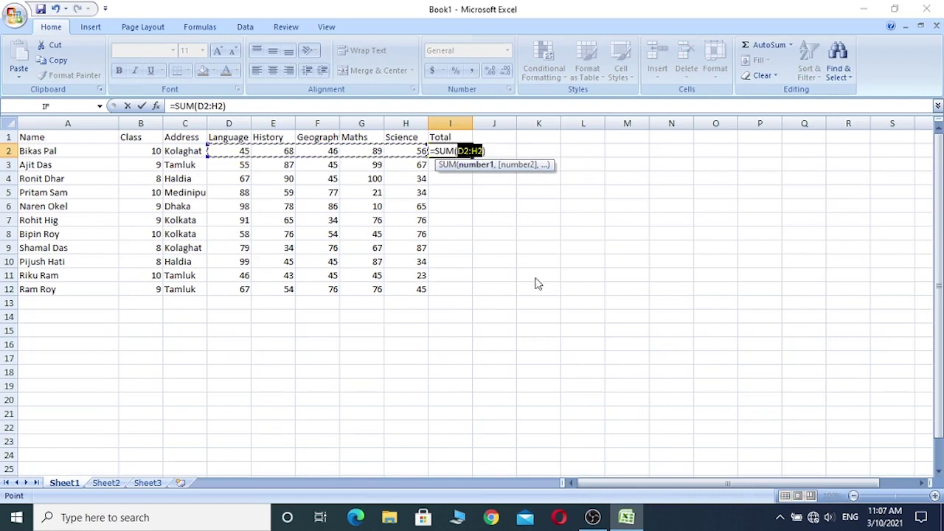
pyautogui.press('Return')
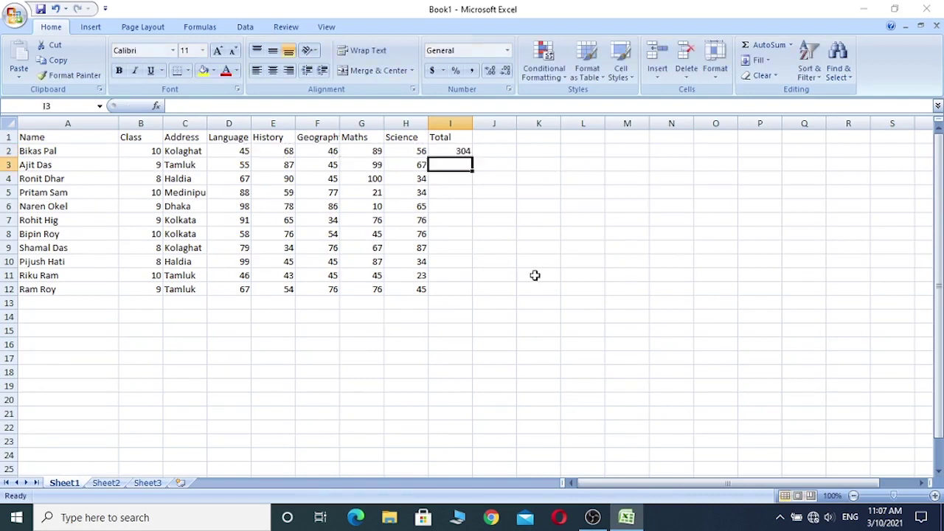
pyautogui.click(458, 151)
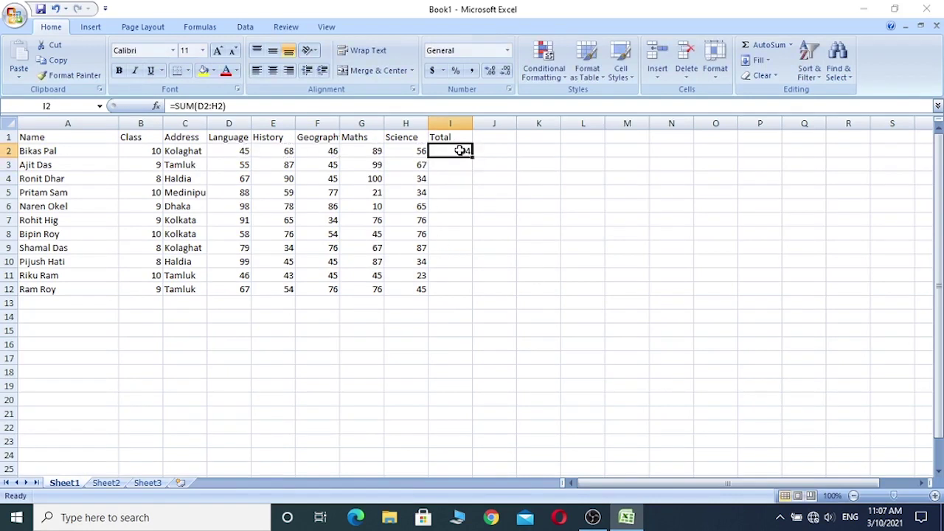
pyautogui.moveTo(472, 157); pyautogui.dragTo(488, 298)
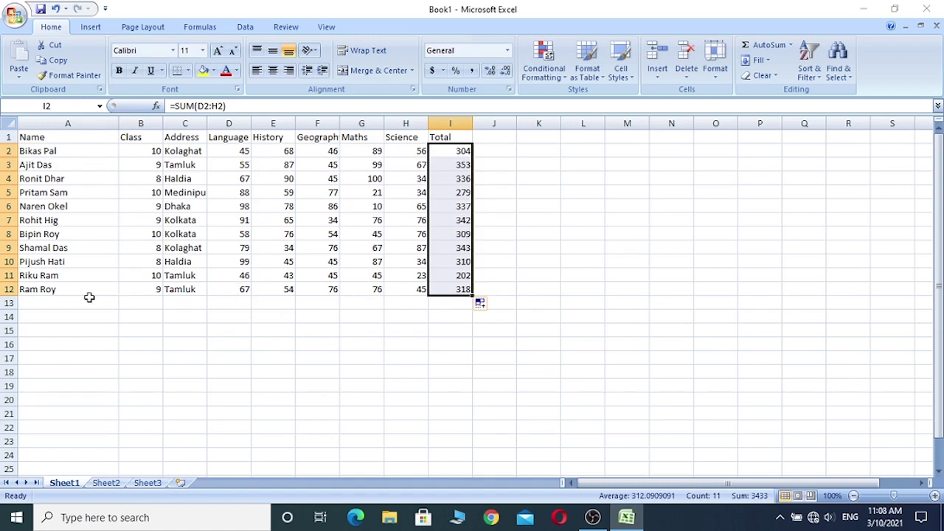
pyautogui.click(488, 286)
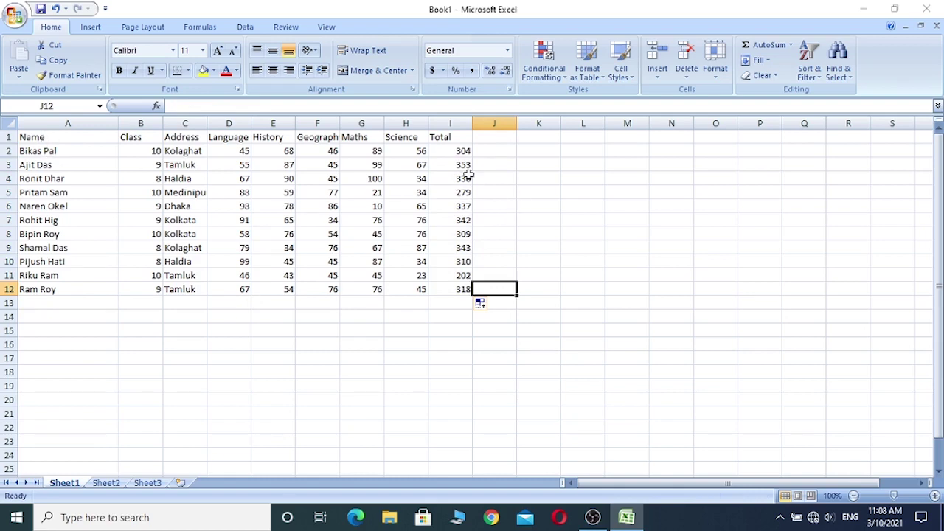
# - Select A1:I12 including headers and open Custom Sort from Sort & Filter
pyautogui.click(32, 153)
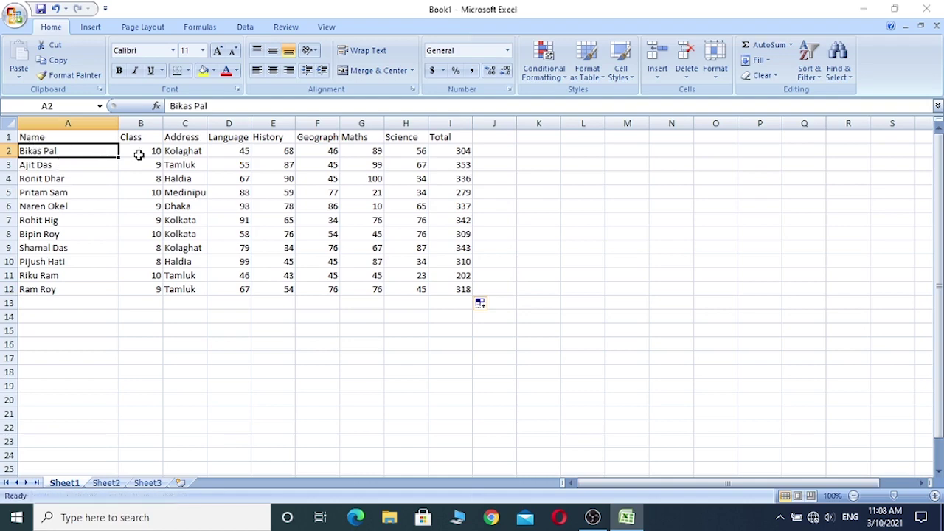
pyautogui.click(181, 154)
pyautogui.moveTo(72, 151)
pyautogui.mouseDown()
pyautogui.moveTo(157, 196)
pyautogui.moveTo(470, 304)
pyautogui.moveTo(473, 293)
pyautogui.mouseUp()
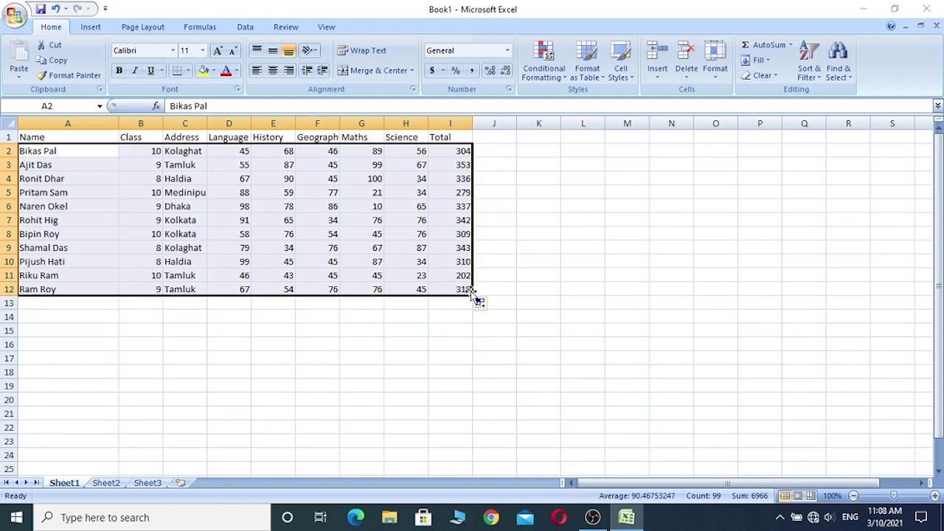
pyautogui.click(52, 137)
pyautogui.moveTo(53, 137); pyautogui.dragTo(463, 287)
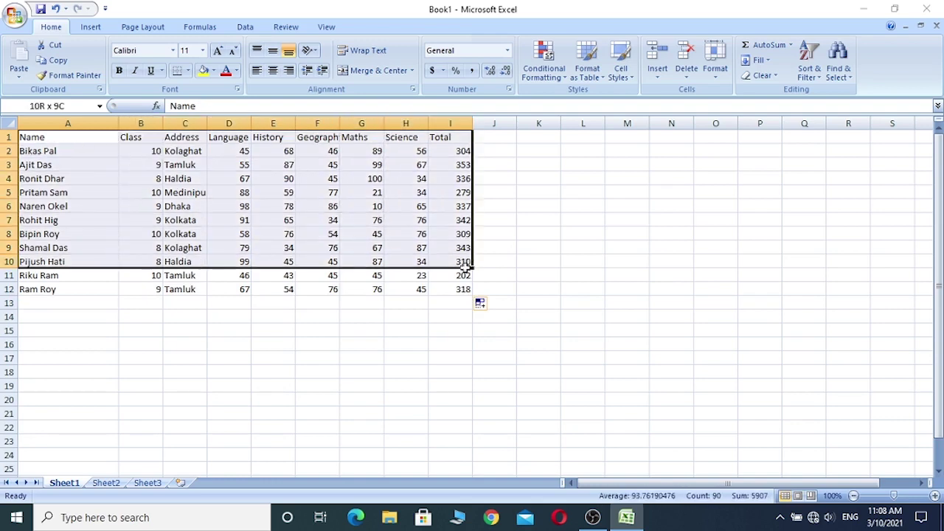
pyautogui.click(811, 70)
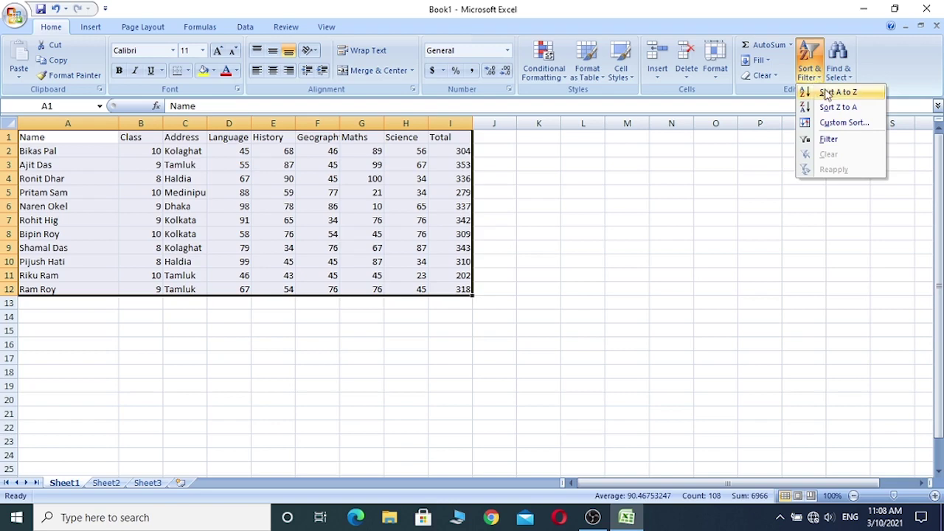
pyautogui.click(832, 123)
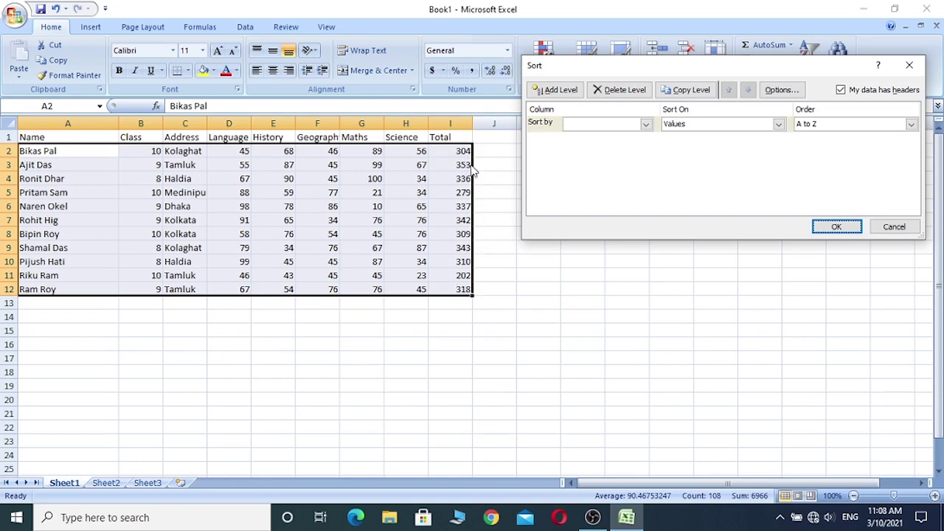
# - Sort the table by Total, Largest to Smallest, and apply it
pyautogui.click(646, 124)
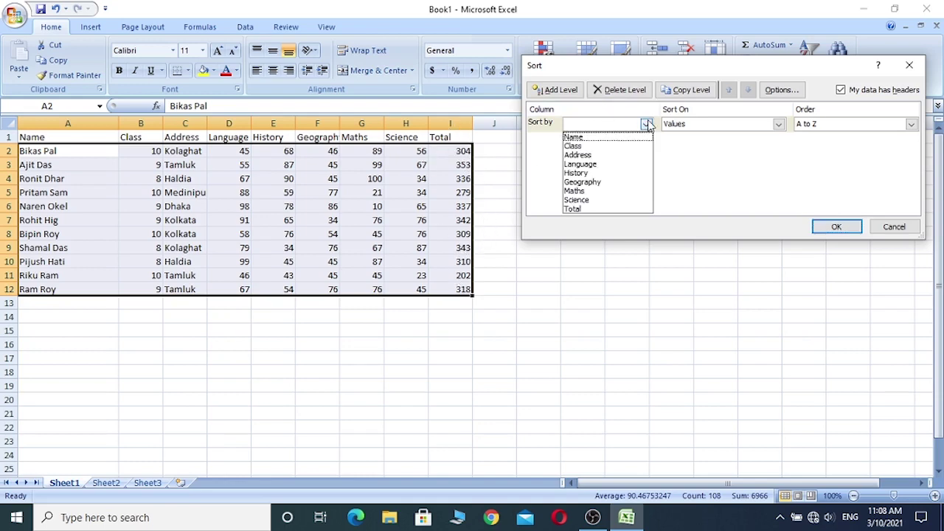
pyautogui.click(581, 210)
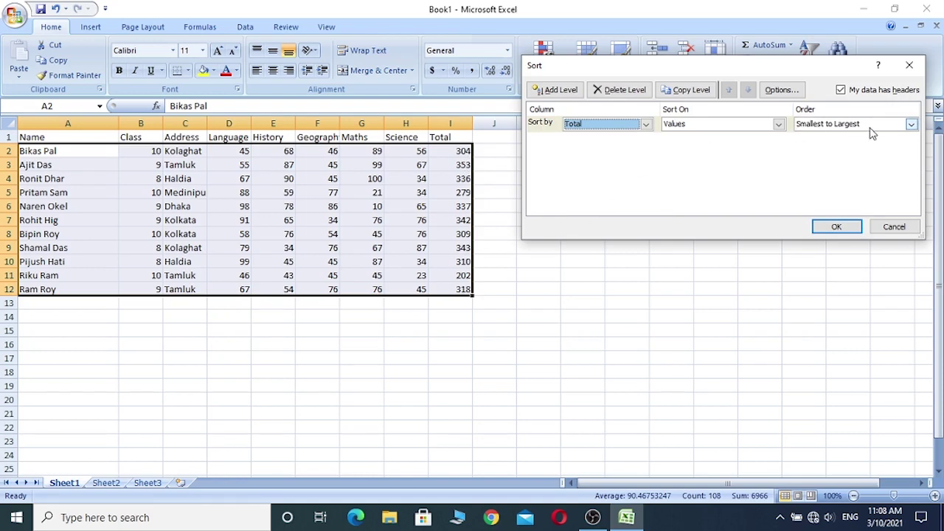
pyautogui.click(911, 125)
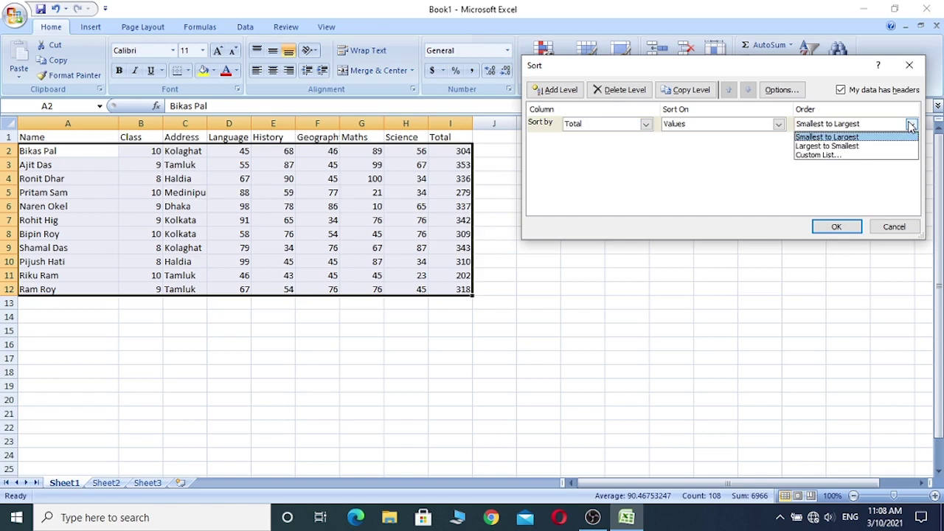
pyautogui.click(845, 147)
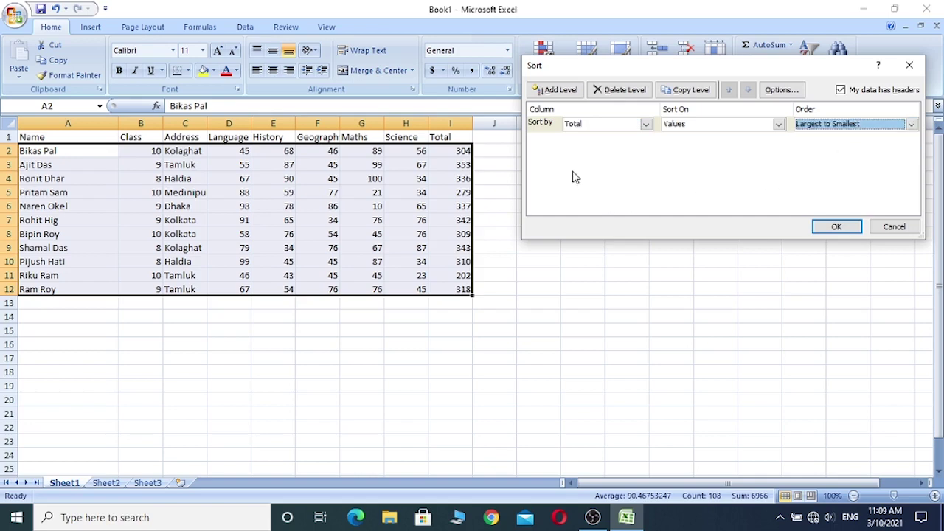
pyautogui.click(836, 227)
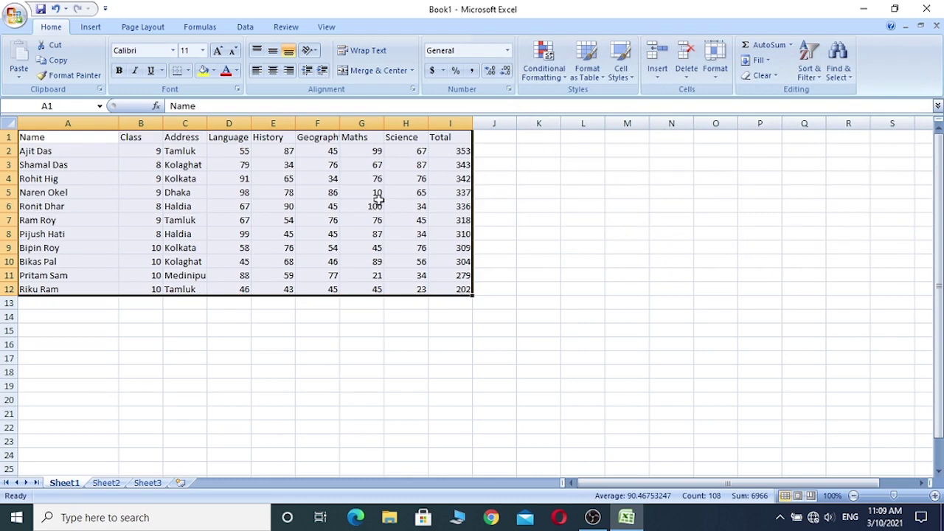
# - Undo the Total sort to restore the original row order, then reopen Custom Sort
pyautogui.hotkey('ctrl', 'z')
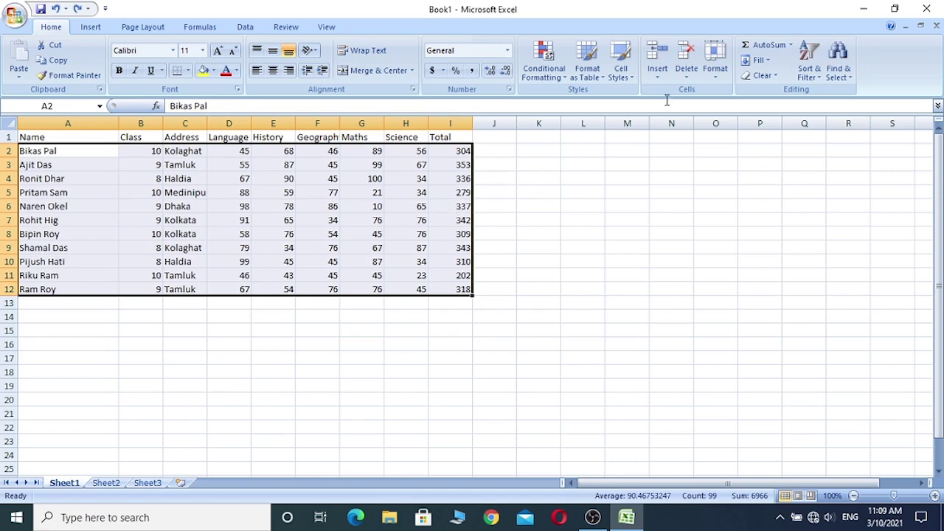
pyautogui.click(802, 74)
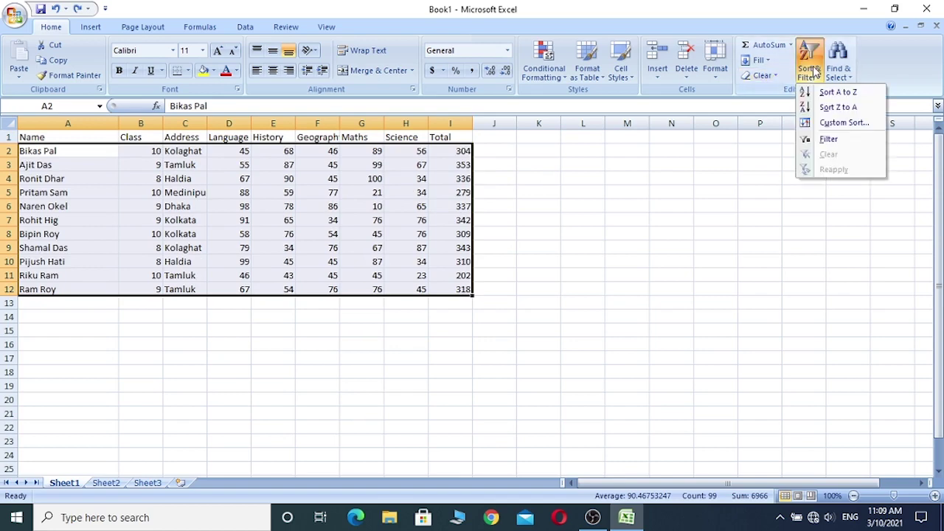
pyautogui.click(811, 124)
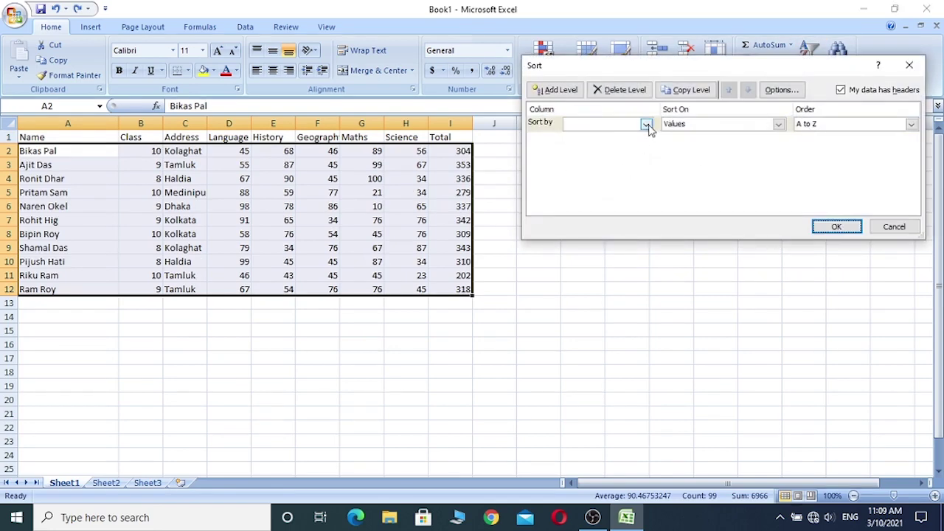
# - Custom-sort the student table by the Name column, A to Z
pyautogui.click(646, 125)
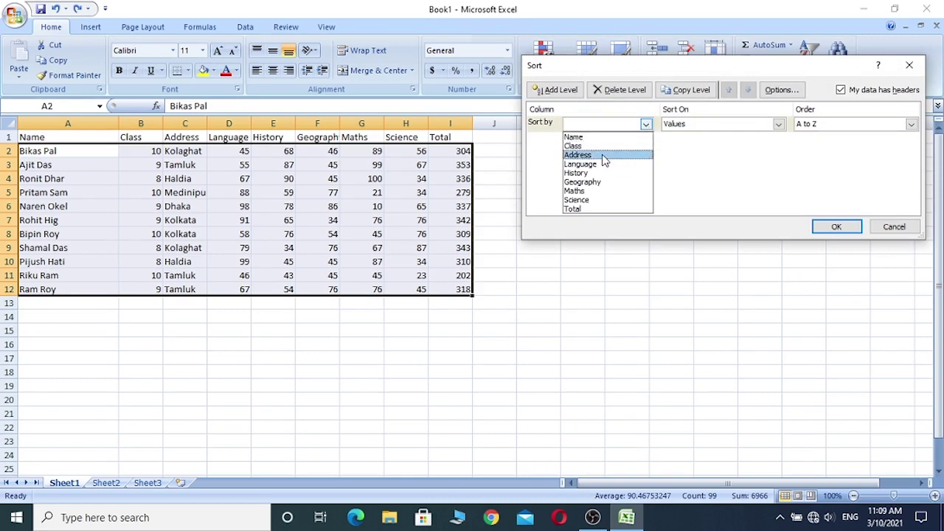
pyautogui.click(593, 137)
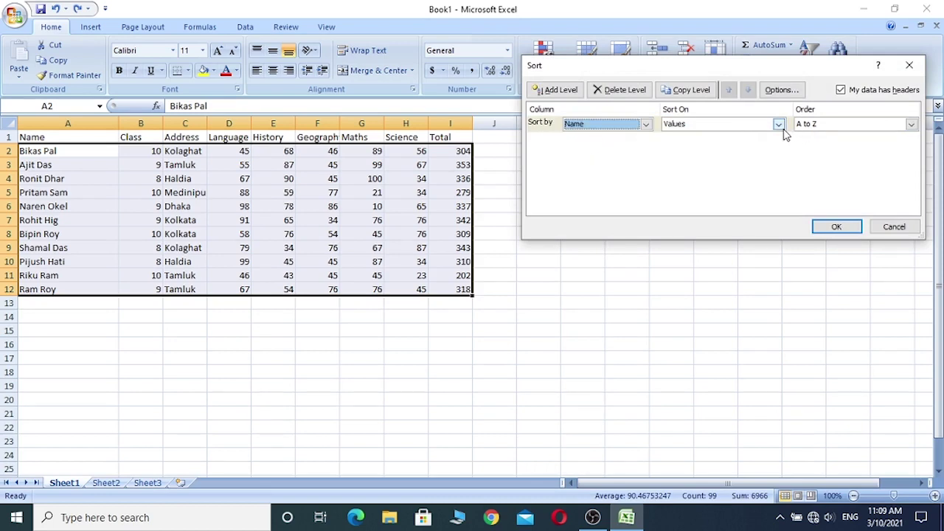
pyautogui.click(911, 123)
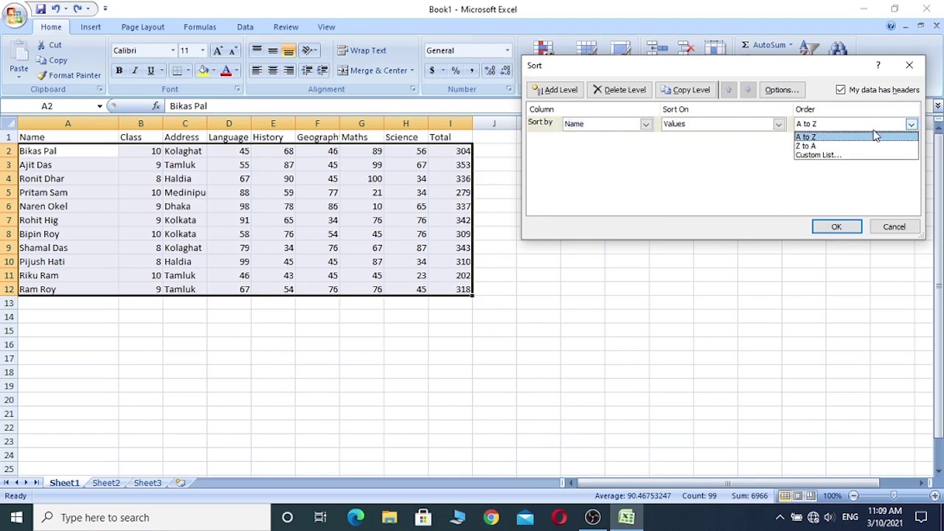
pyautogui.click(875, 124)
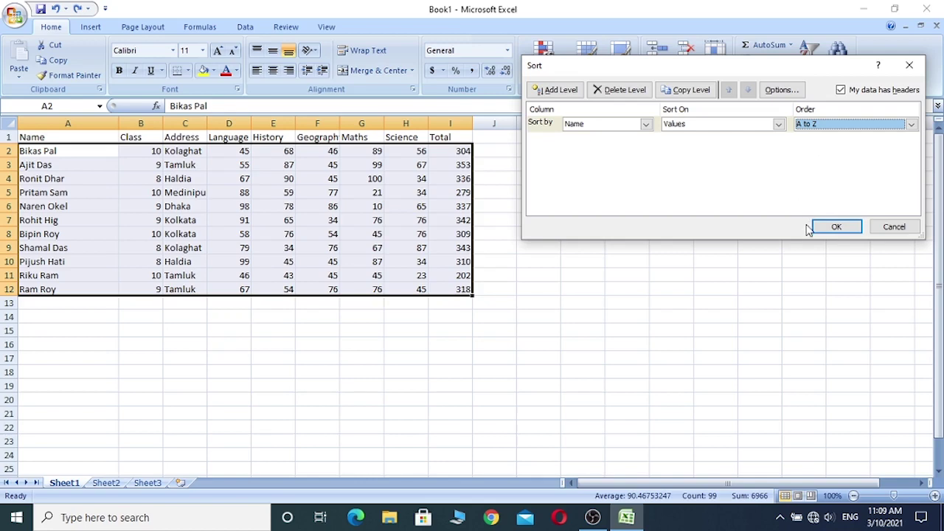
pyautogui.click(834, 227)
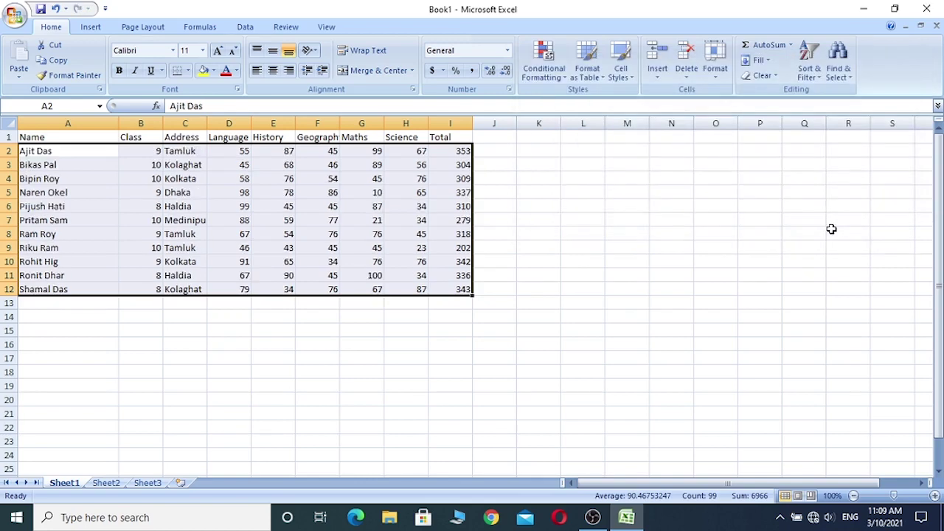